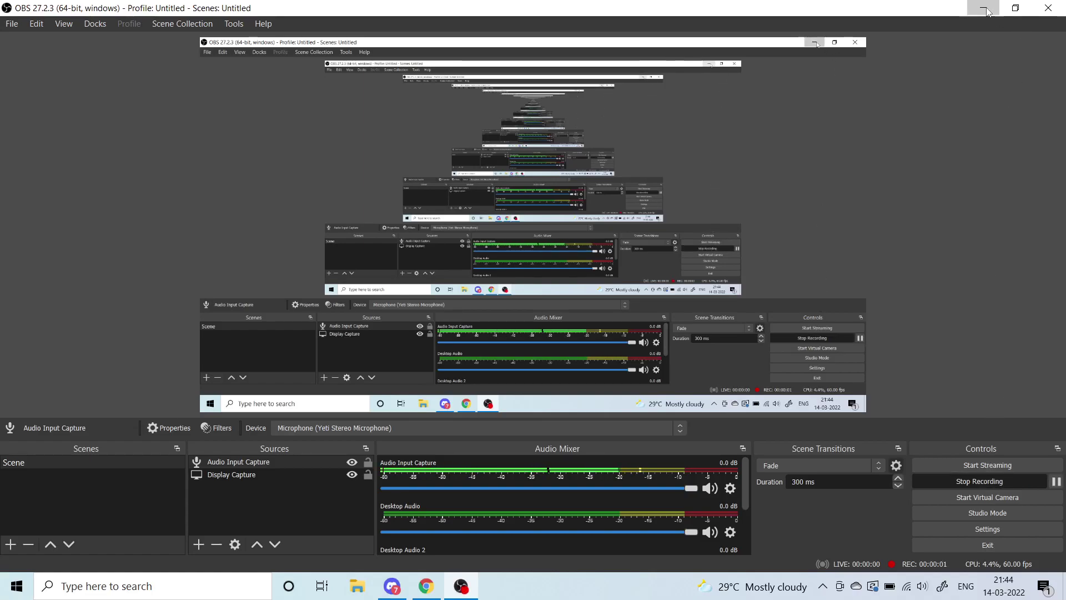
Step: Minimize OBS Studio so Chrome's Google homepage is visible
left_click(987, 10)
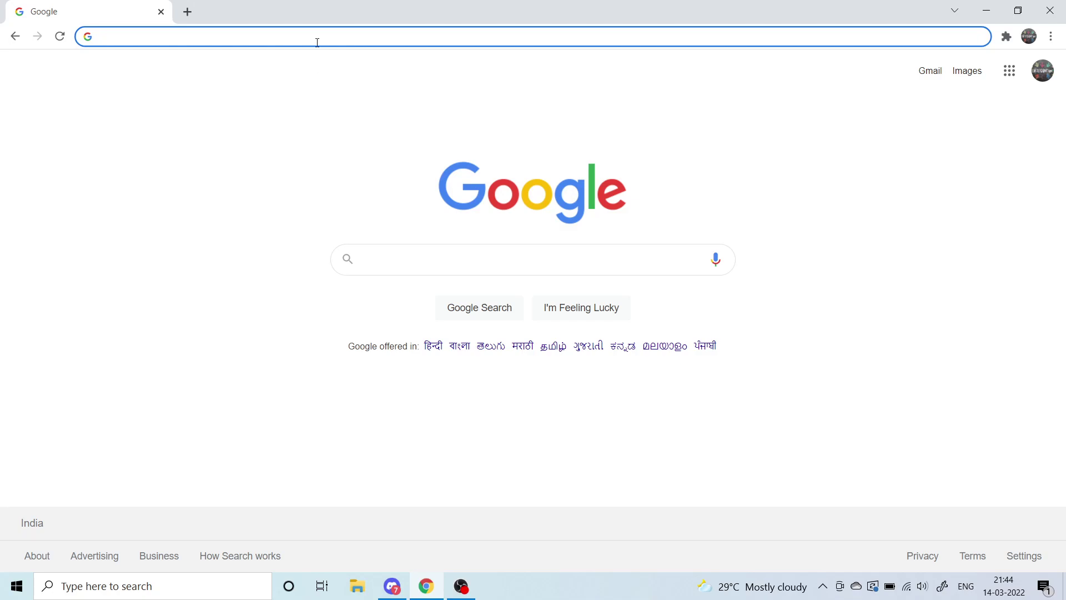
type("tron")
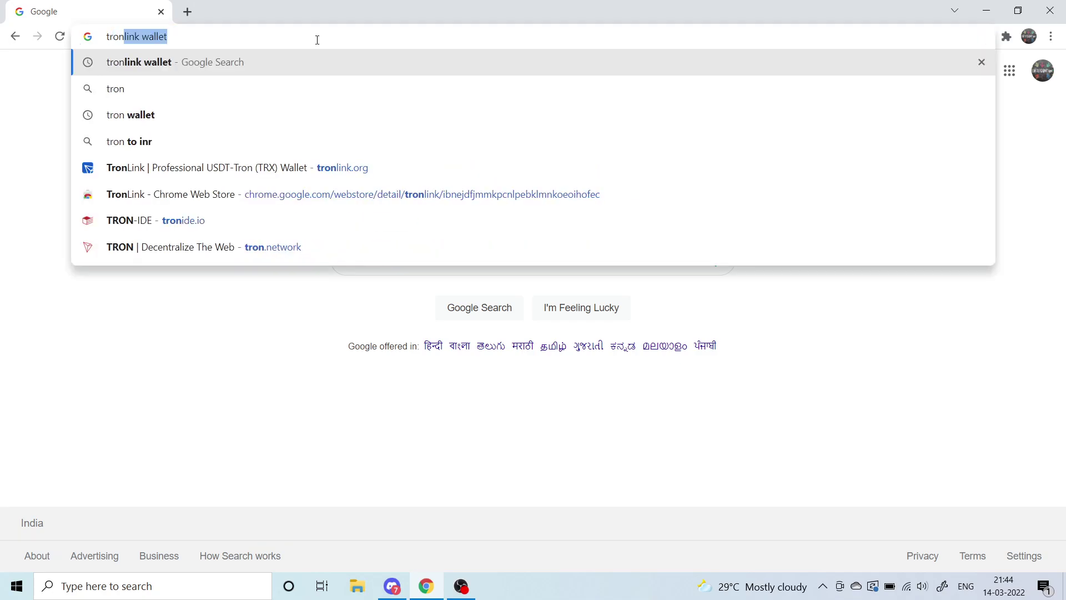
Step: Search for 'tronlink wallet' and open the official tronlink.org site's extension store page
key("Return")
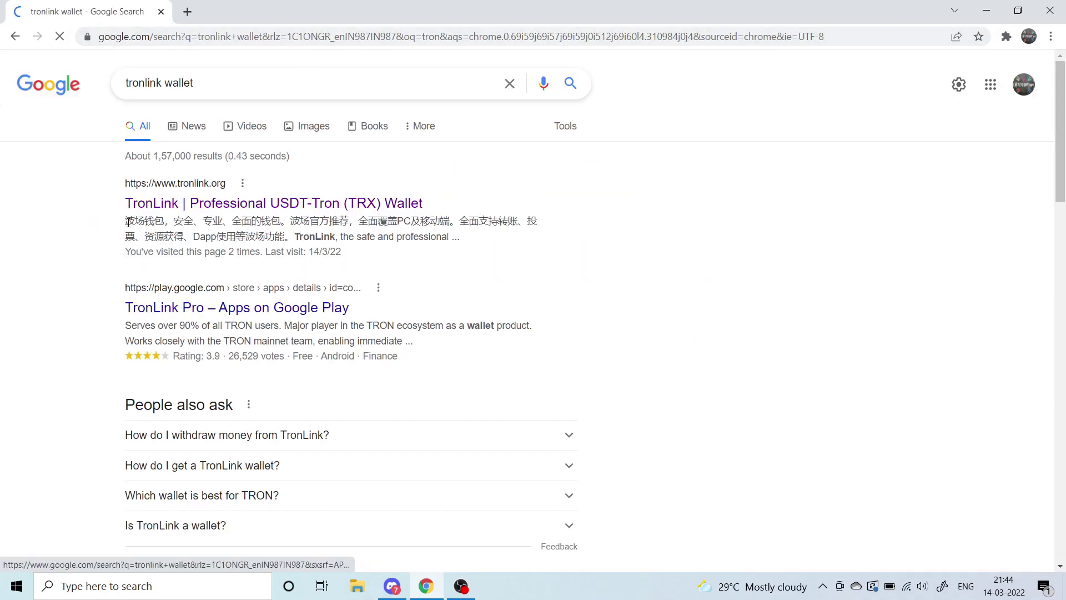
left_click(167, 203)
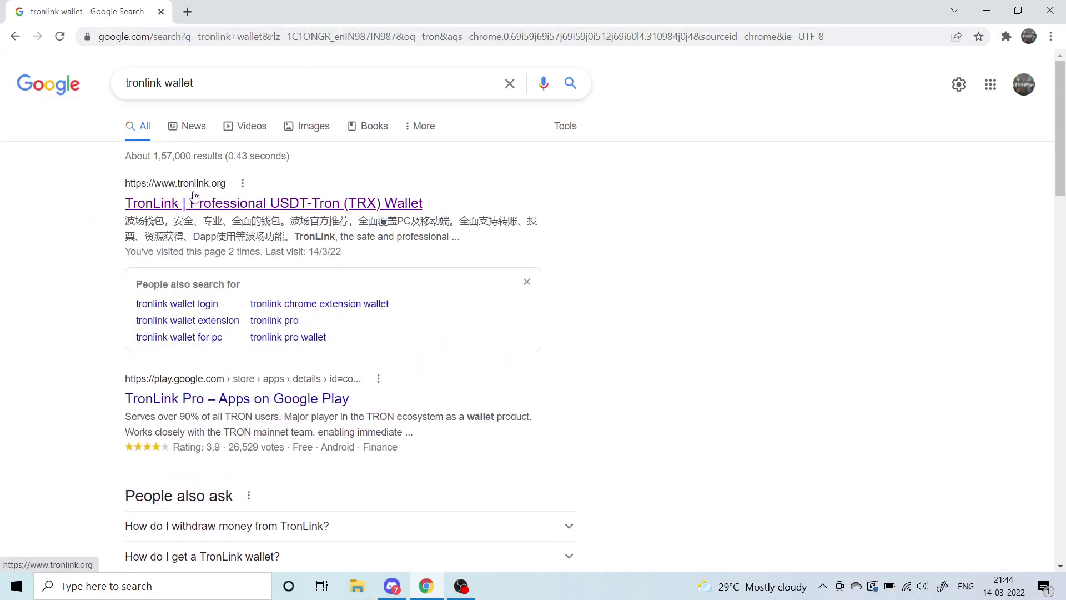
left_click(230, 203)
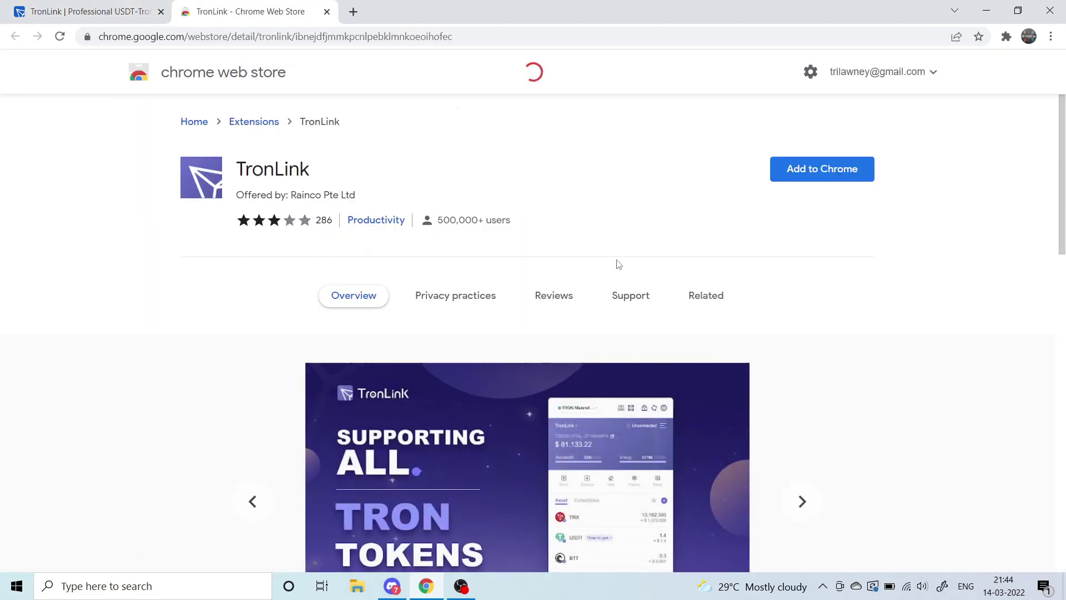
Step: Add the TronLink extension to Chrome from its Web Store page
left_click(822, 171)
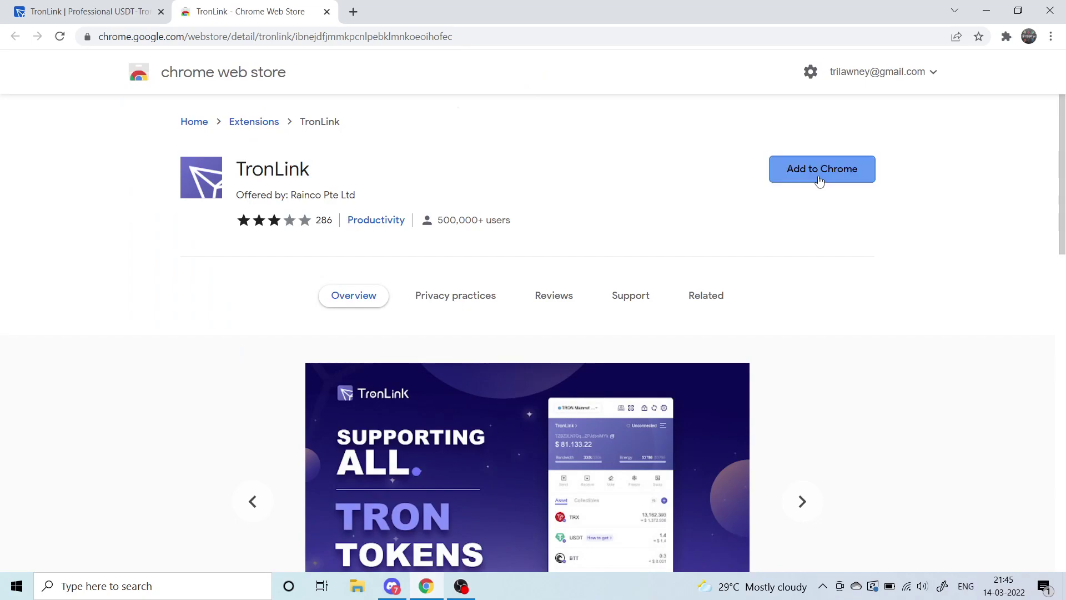
left_click(556, 172)
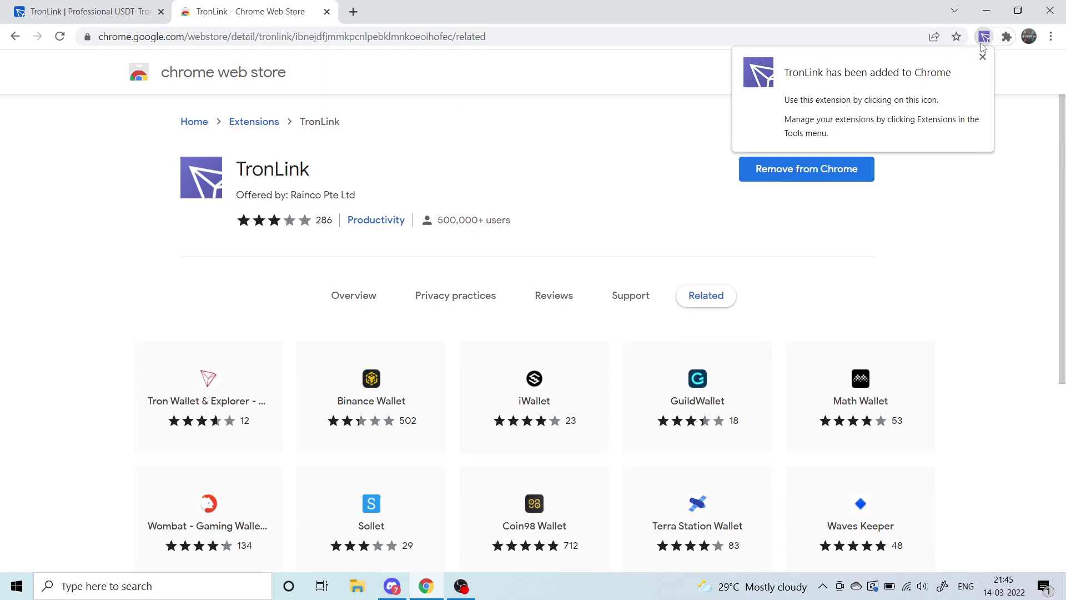
Step: Pin TronLink to the Chrome toolbar and open its welcome popup
left_click(1007, 37)
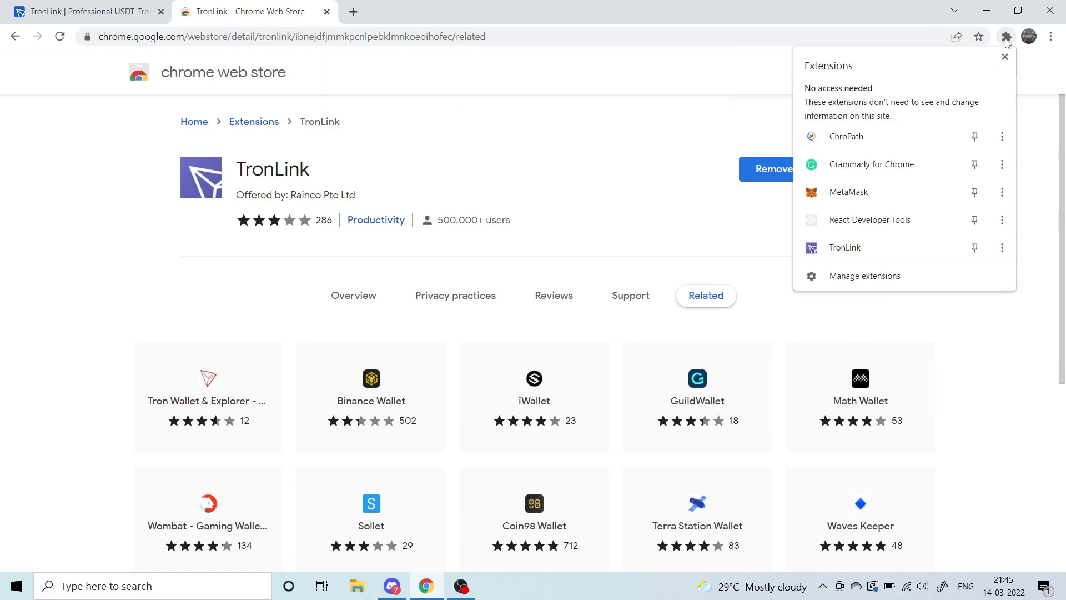
left_click(973, 247)
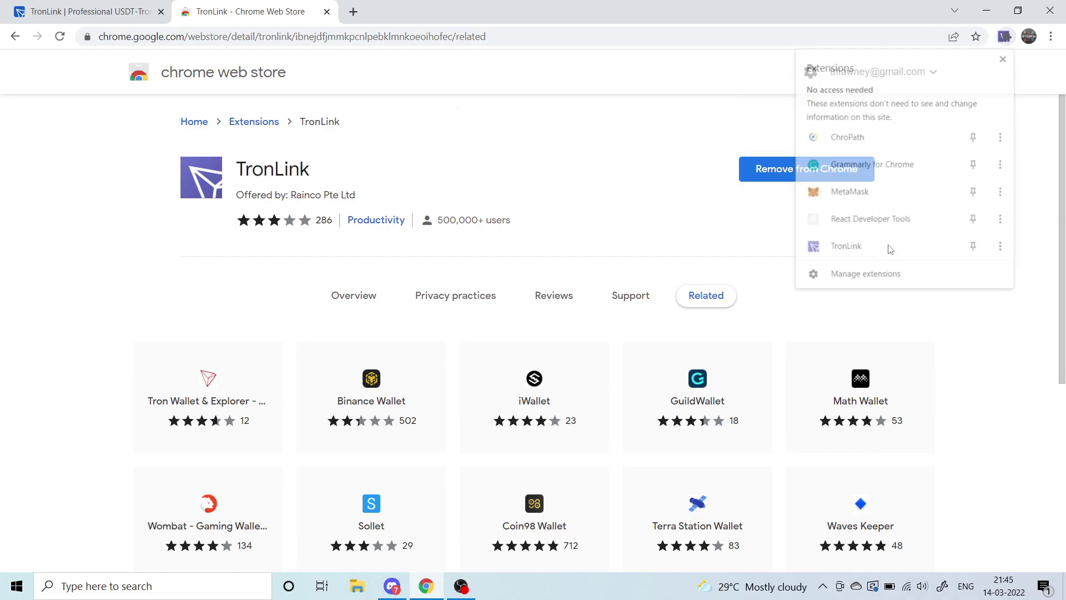
left_click(984, 37)
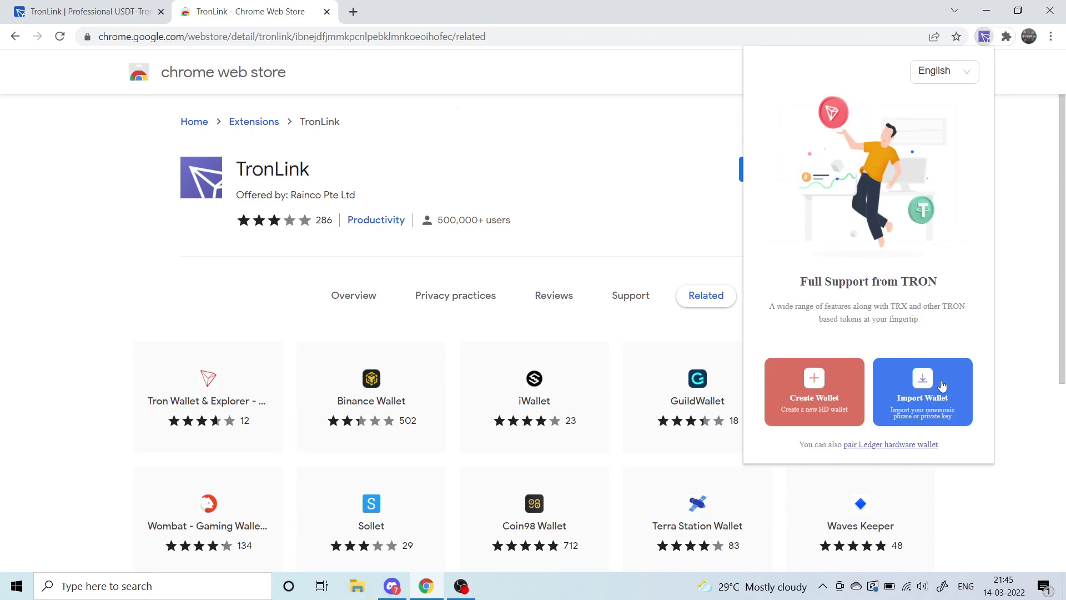
Step: Choose to create a new wallet and accept TronLink's user agreement
left_click(820, 395)
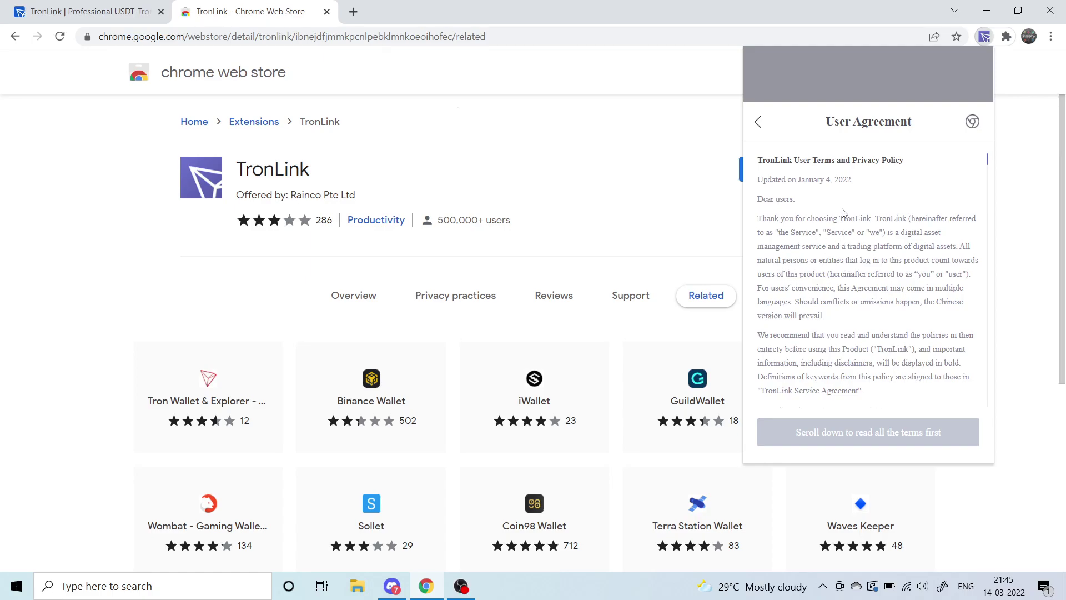
scroll(843, 211, "down", 5)
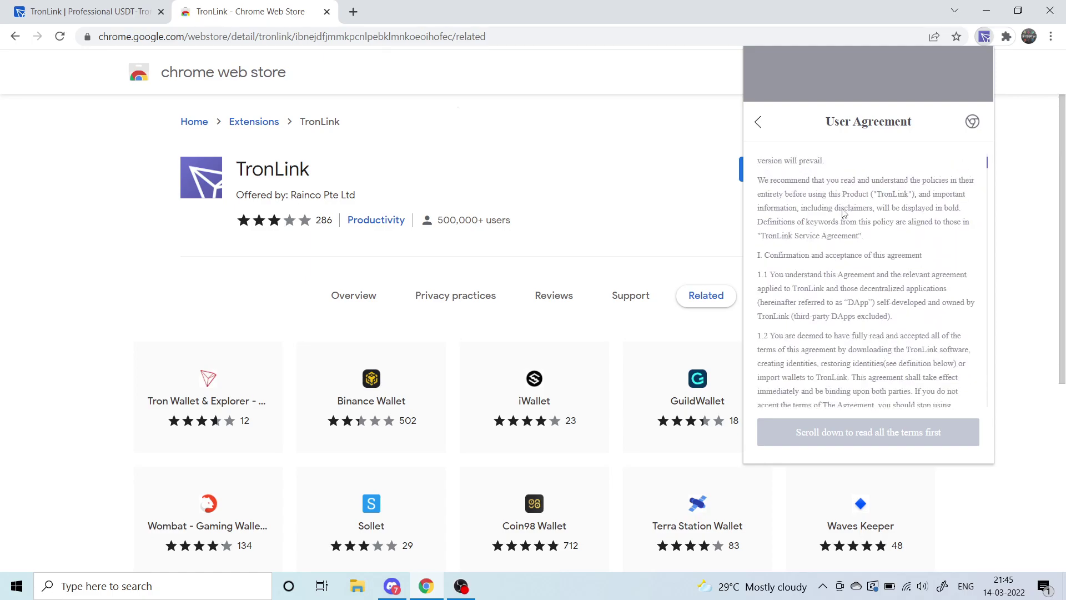
scroll(844, 211, "down", 5)
scroll(843, 212, "down", 5)
scroll(843, 212, "down", 5)
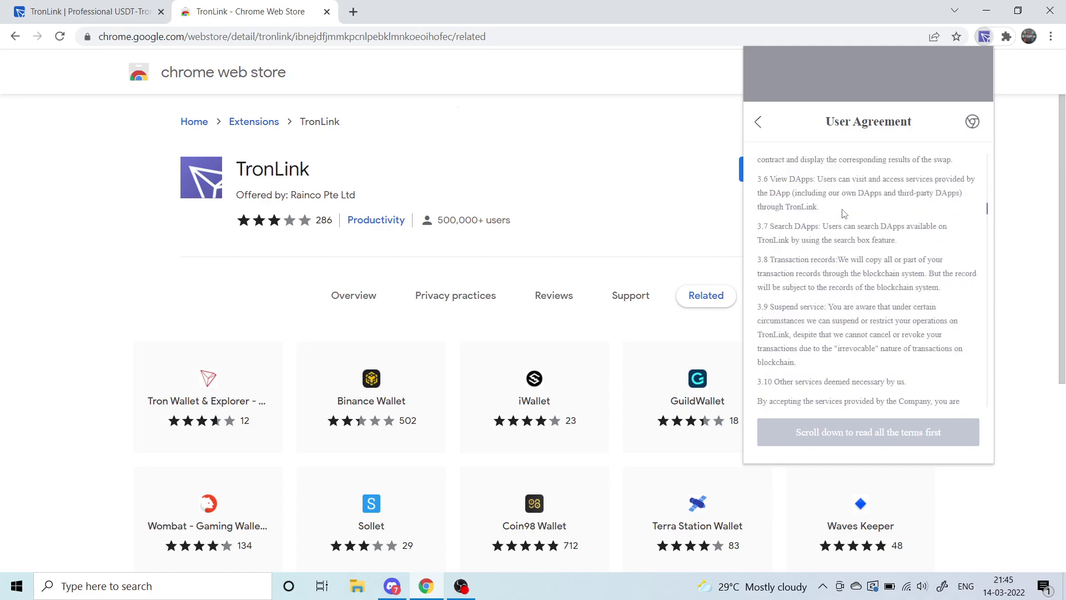
scroll(843, 211, "down", 5)
scroll(841, 224, "down", 5)
scroll(842, 224, "down", 5)
scroll(842, 223, "down", 5)
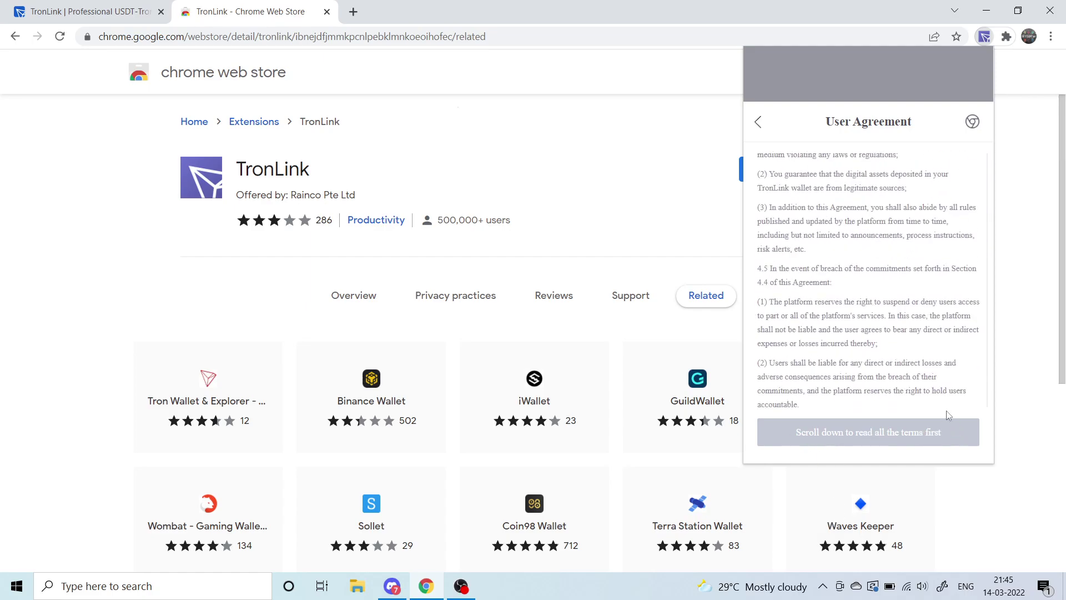
scroll(915, 310, "down", 5)
scroll(916, 311, "down", 5)
scroll(916, 310, "down", 5)
scroll(915, 310, "down", 5)
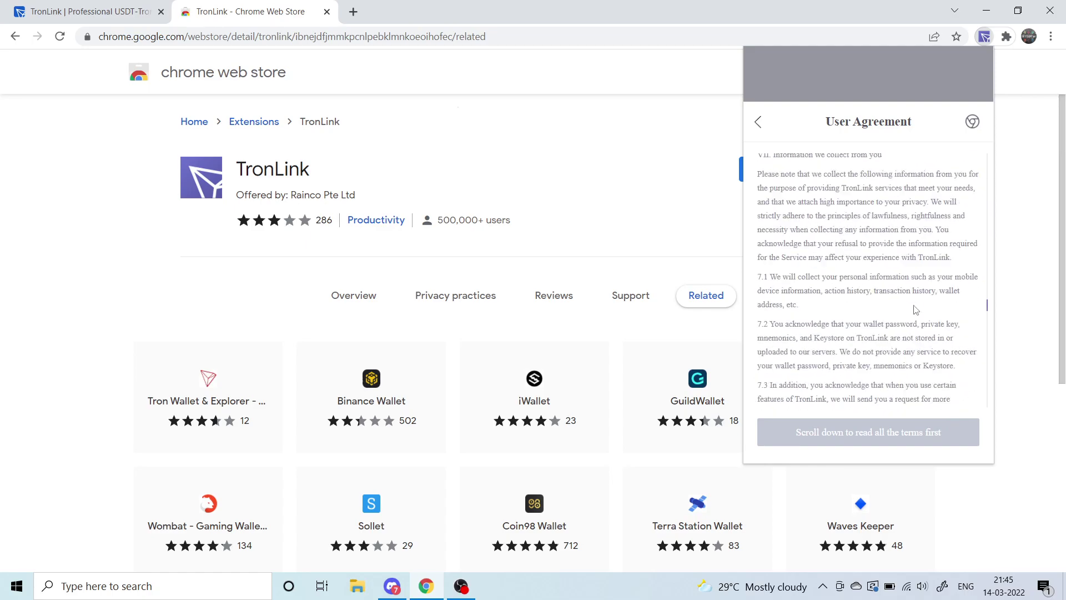
scroll(915, 310, "down", 5)
scroll(916, 309, "down", 5)
scroll(916, 310, "down", 5)
scroll(915, 310, "down", 5)
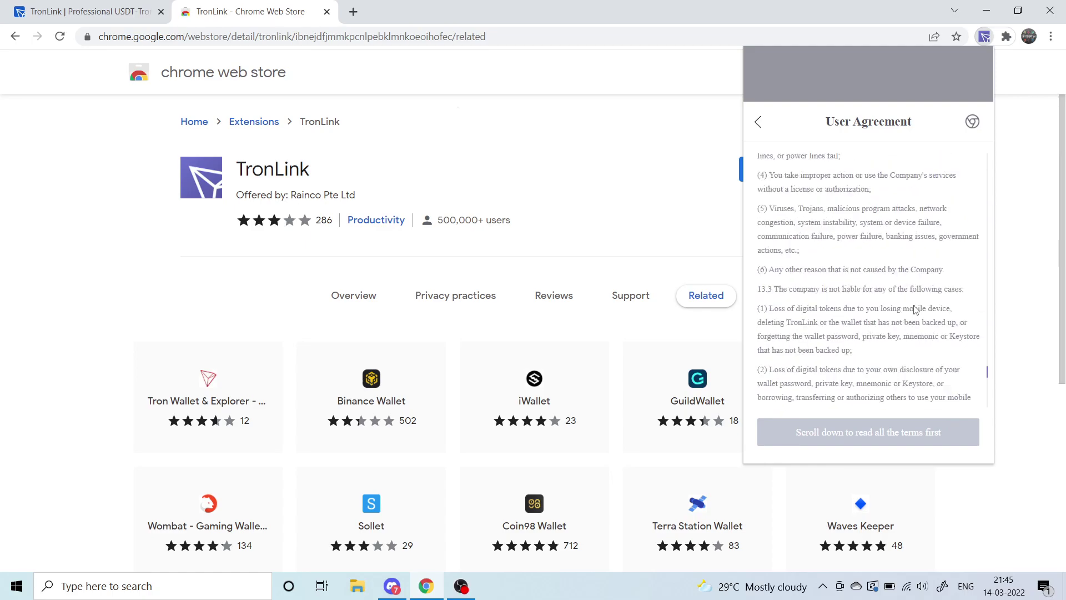
scroll(915, 309, "down", 5)
scroll(916, 310, "down", 5)
scroll(916, 310, "down", 3)
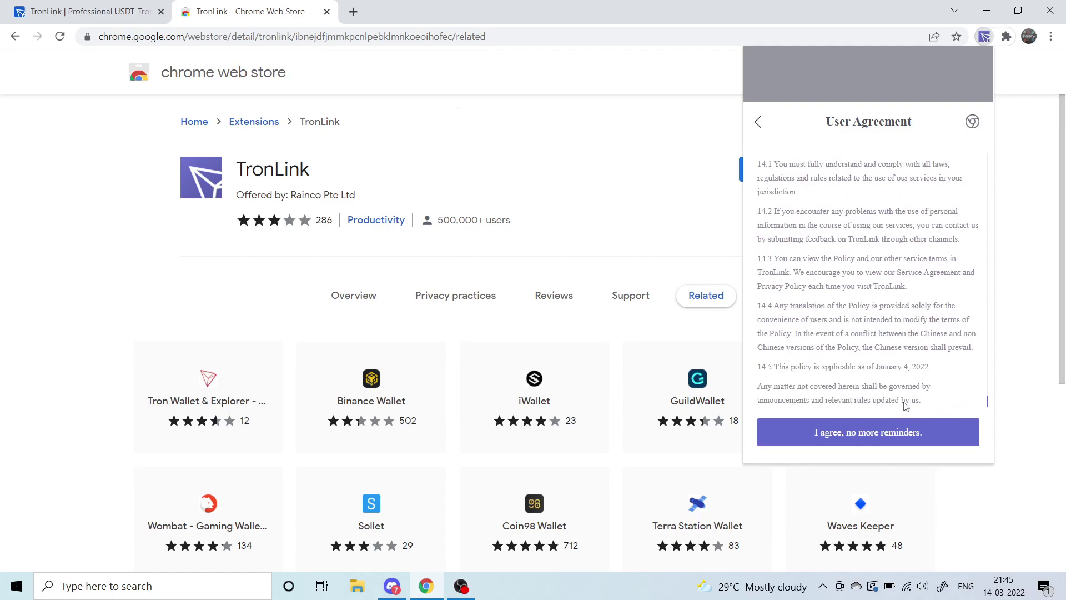
left_click(854, 432)
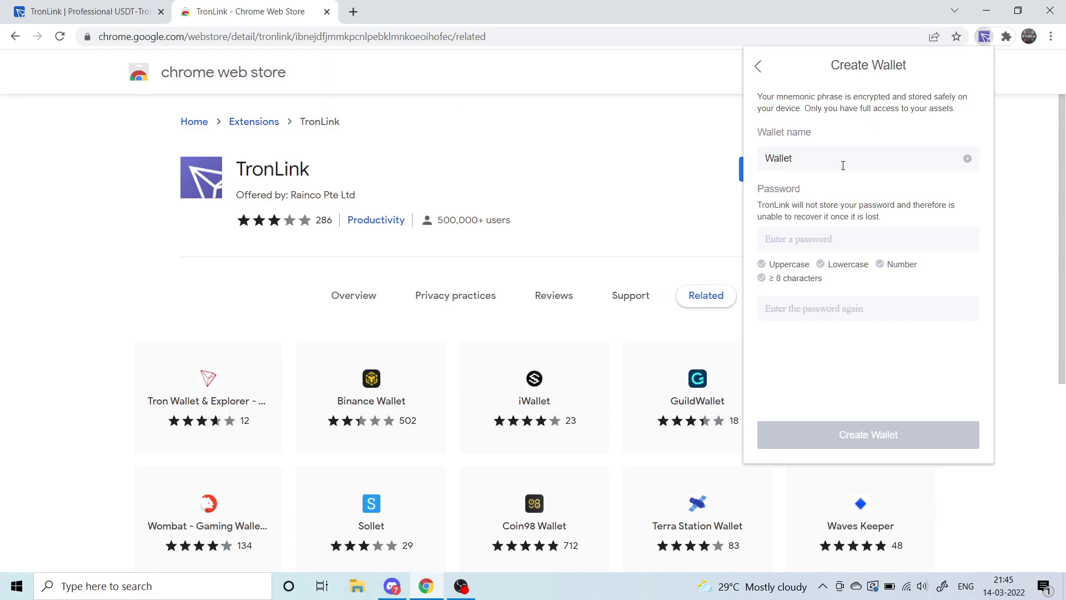
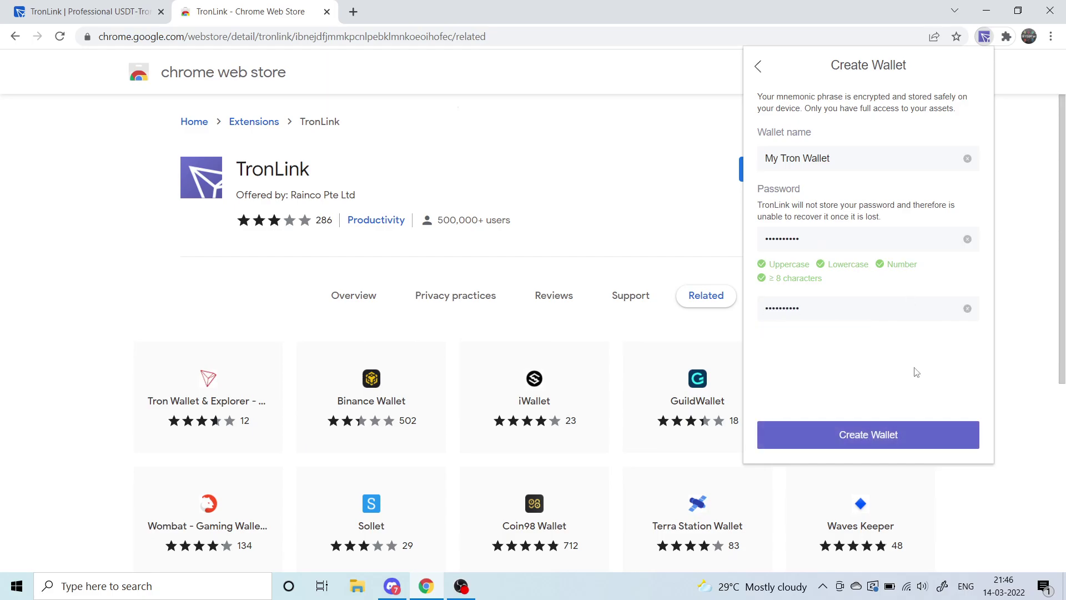
Step: Create the wallet 'My Tron Wallet' with the confirmed password
left_click(925, 436)
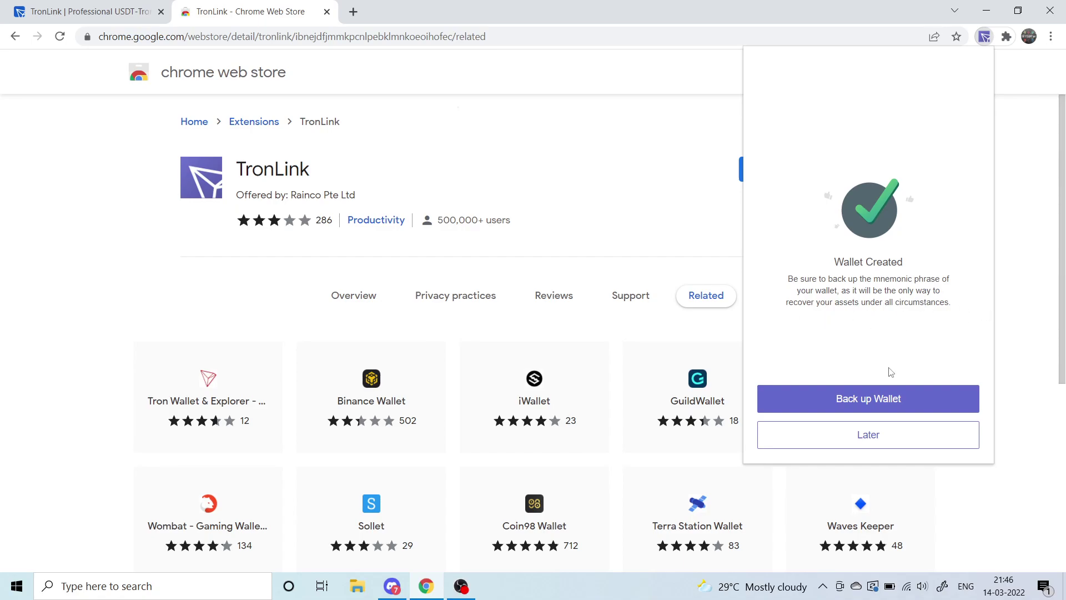
Step: Start the wallet backup and submit the password to reach the mnemonic phrase screen
left_click(932, 401)
left_click(880, 248)
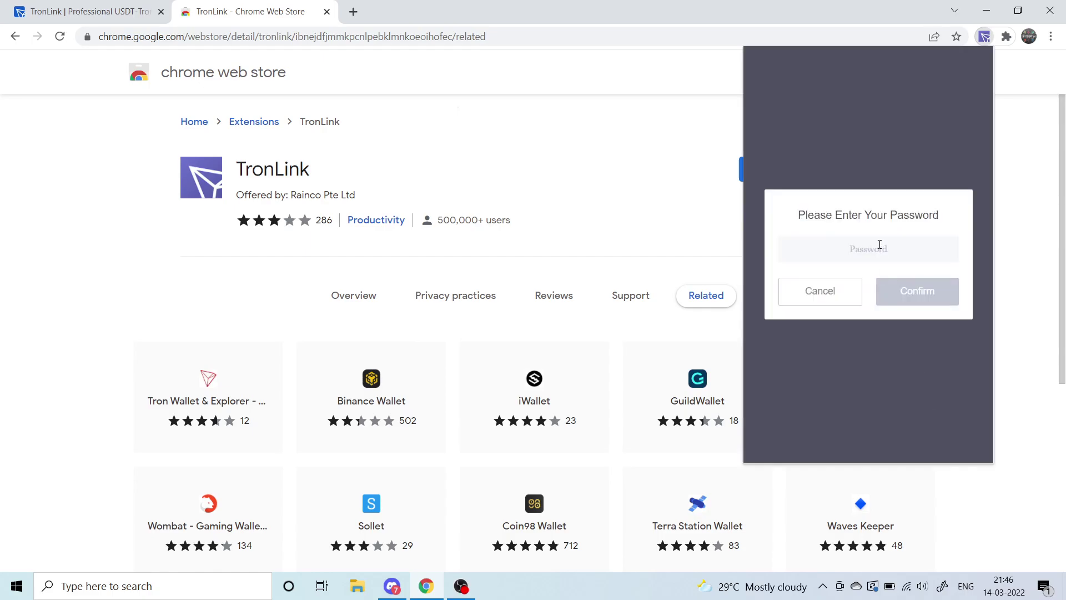
type("••")
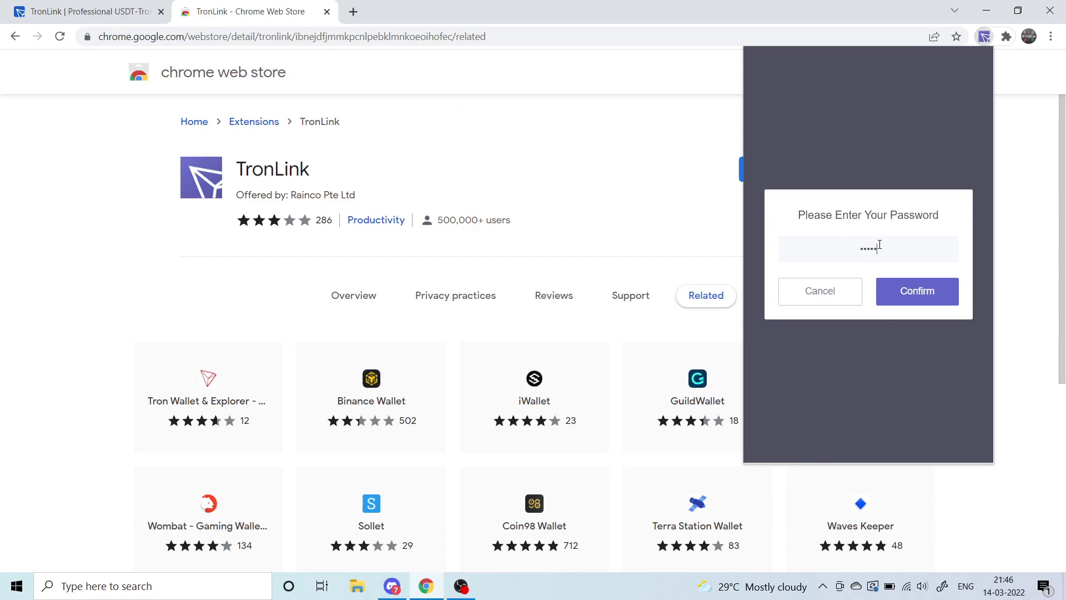
type("••")
left_click(916, 291)
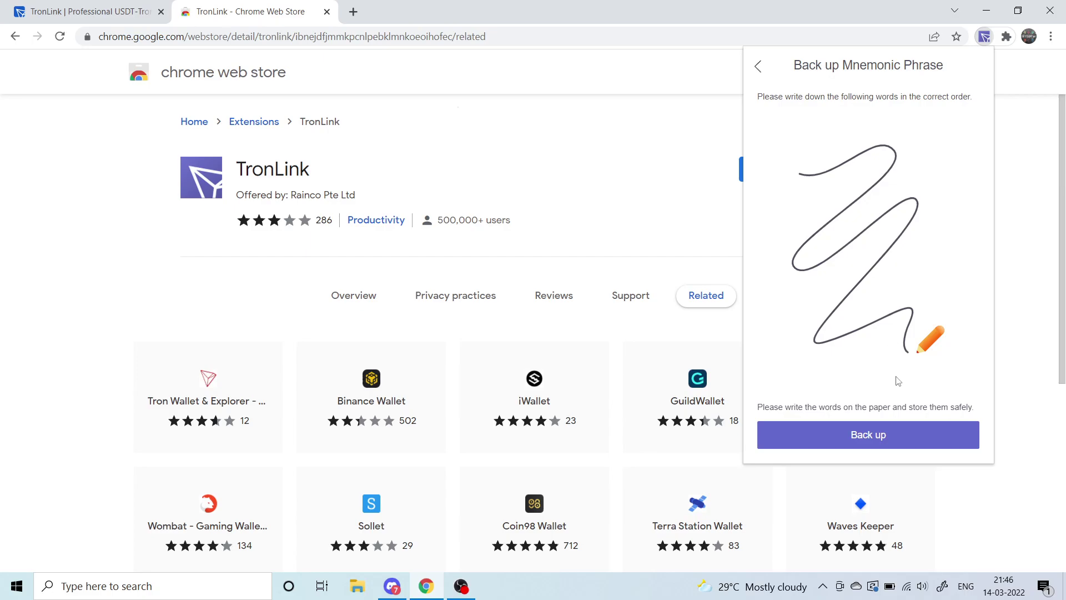
left_click(933, 438)
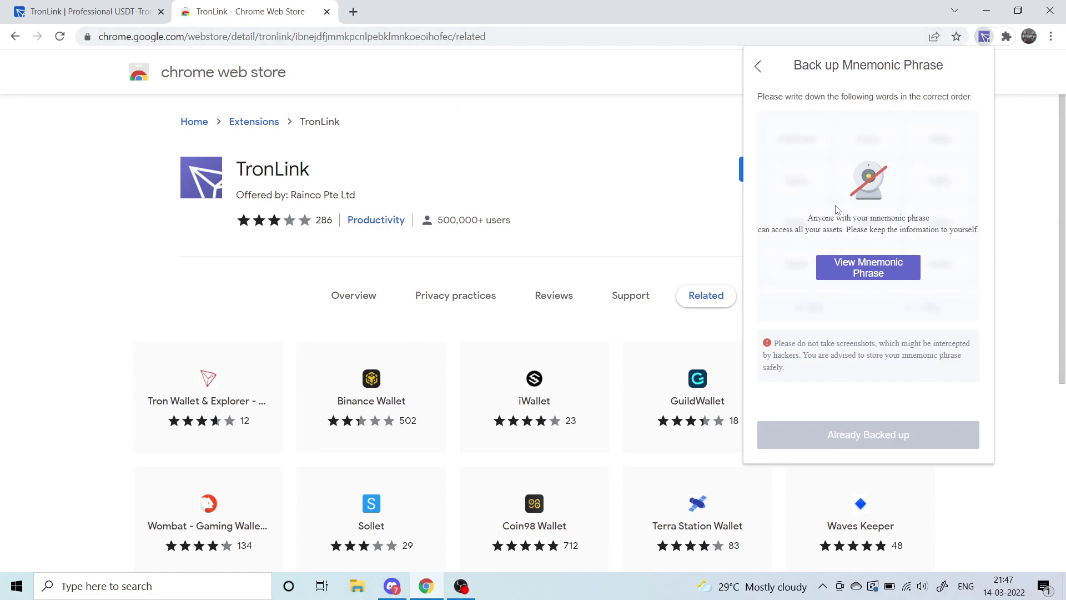
Step: Reveal and copy the twelve mnemonic words, then paste them into a new Notepad document
left_click(907, 275)
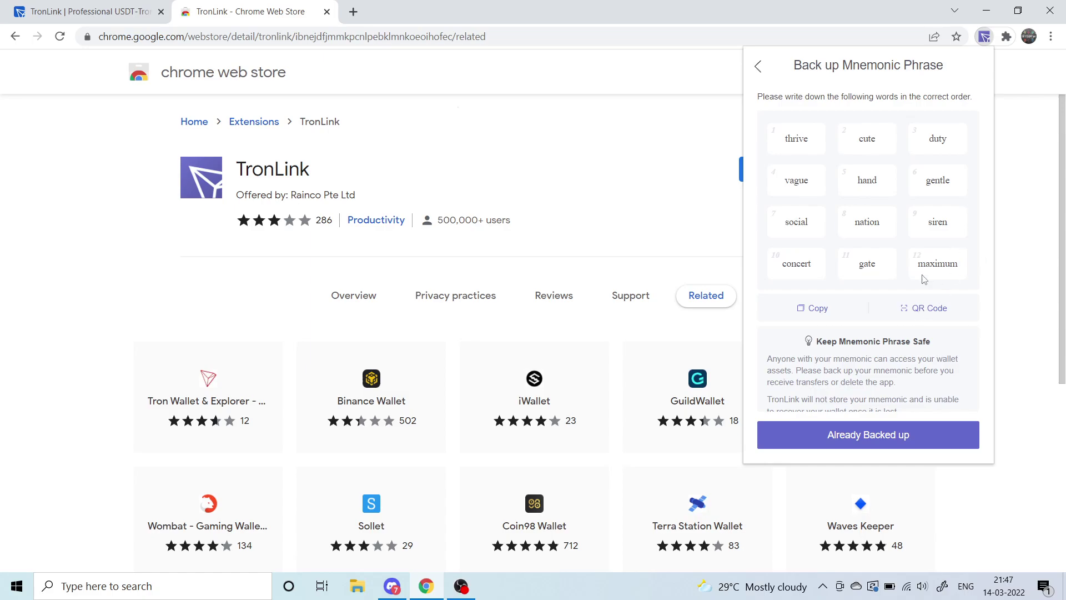
left_click(818, 310)
left_click(204, 587)
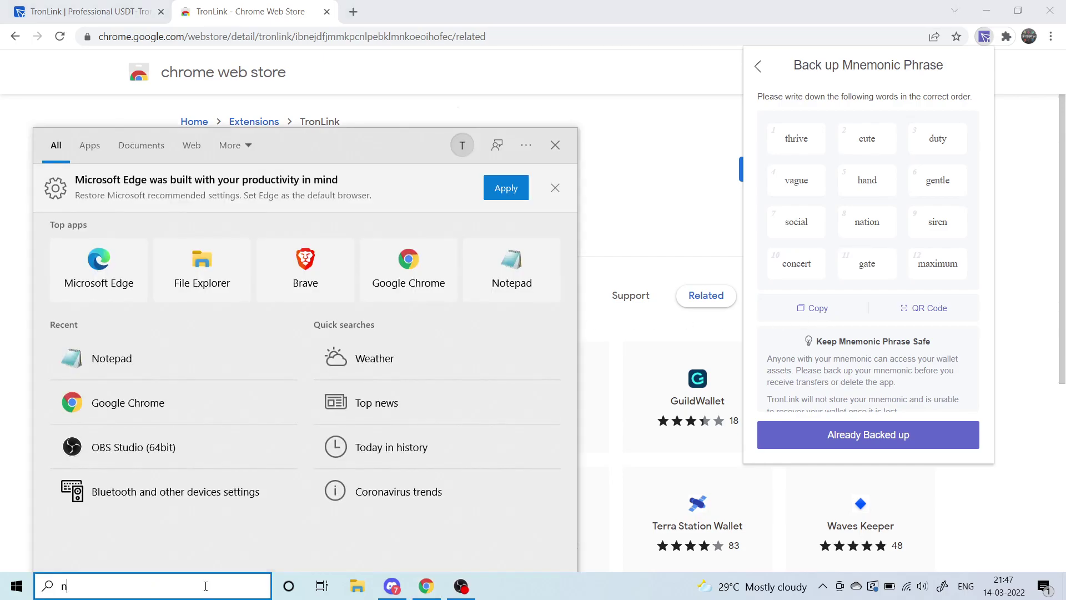
type("note")
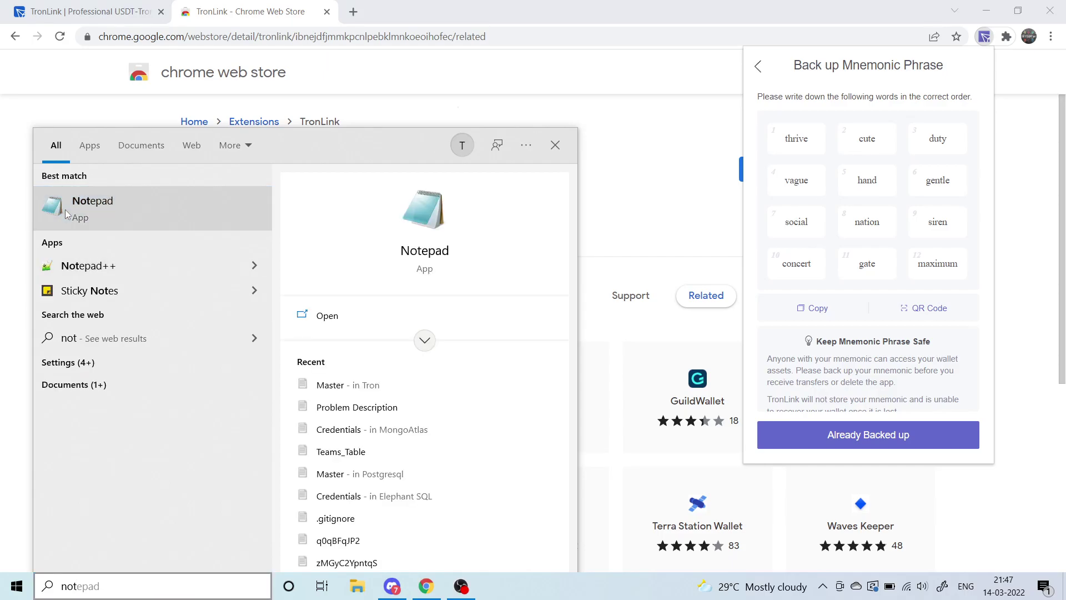
key("Return")
key("ctrl+v")
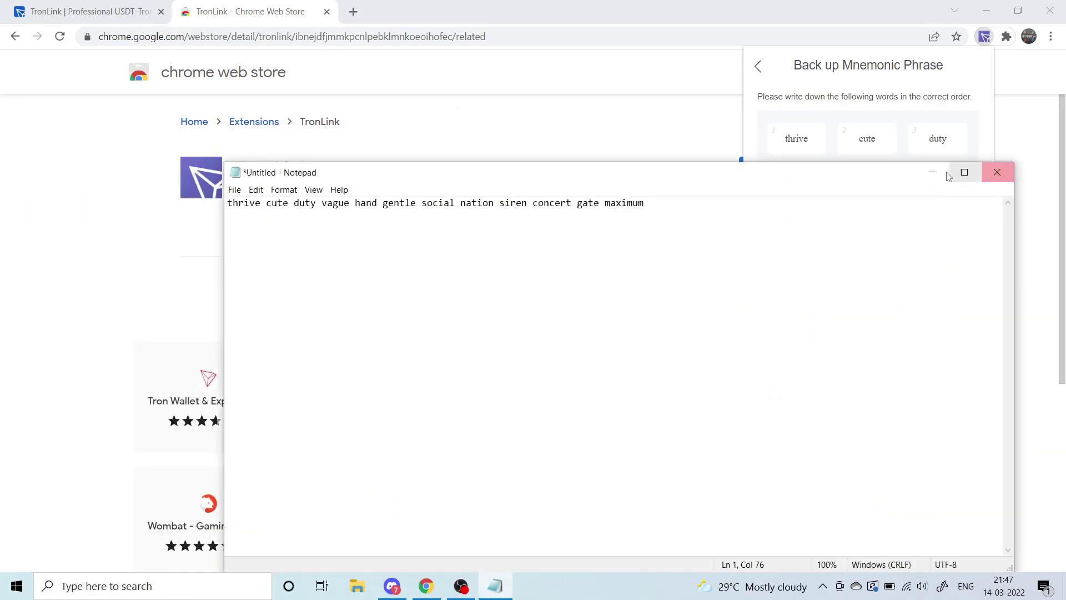
Step: Hide Notepad and confirm in TronLink that the phrase is already backed up
left_click(843, 61)
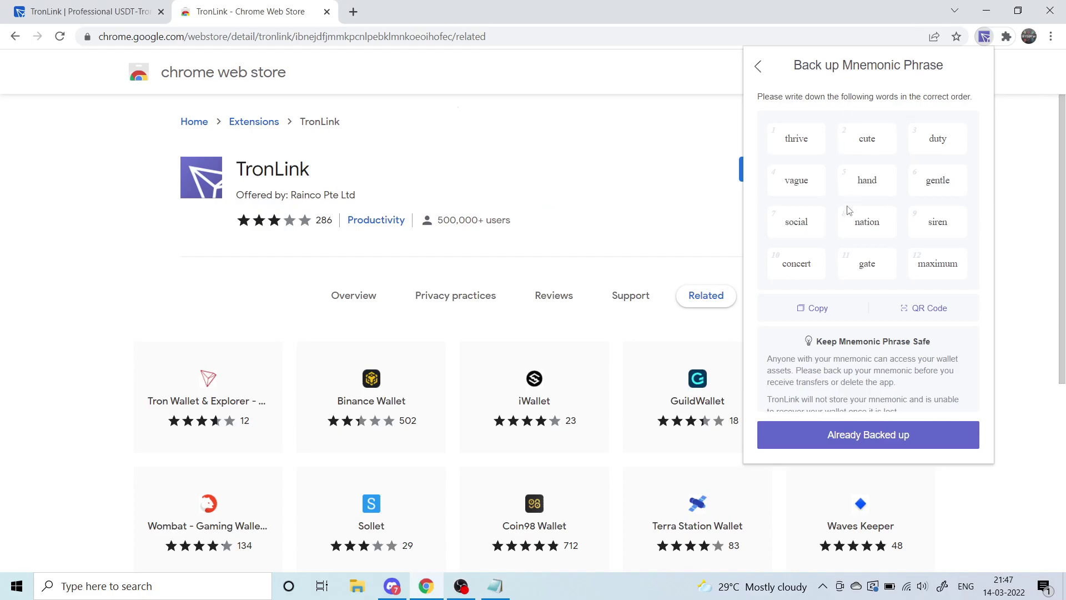
scroll(852, 383, "down", 2)
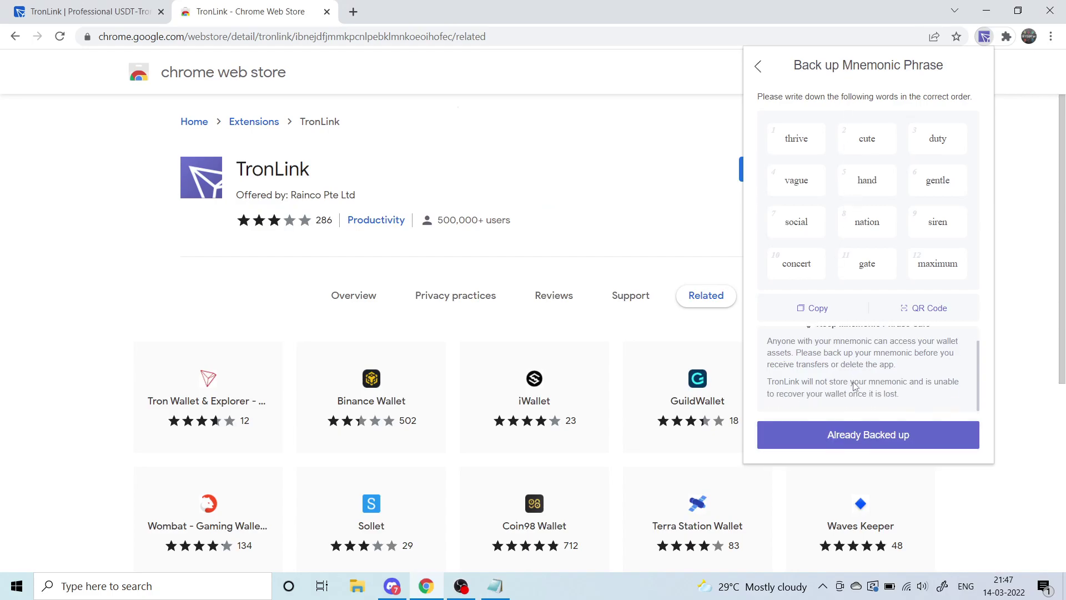
scroll(851, 392, "up", 1)
scroll(852, 391, "down", 1)
left_click(808, 440)
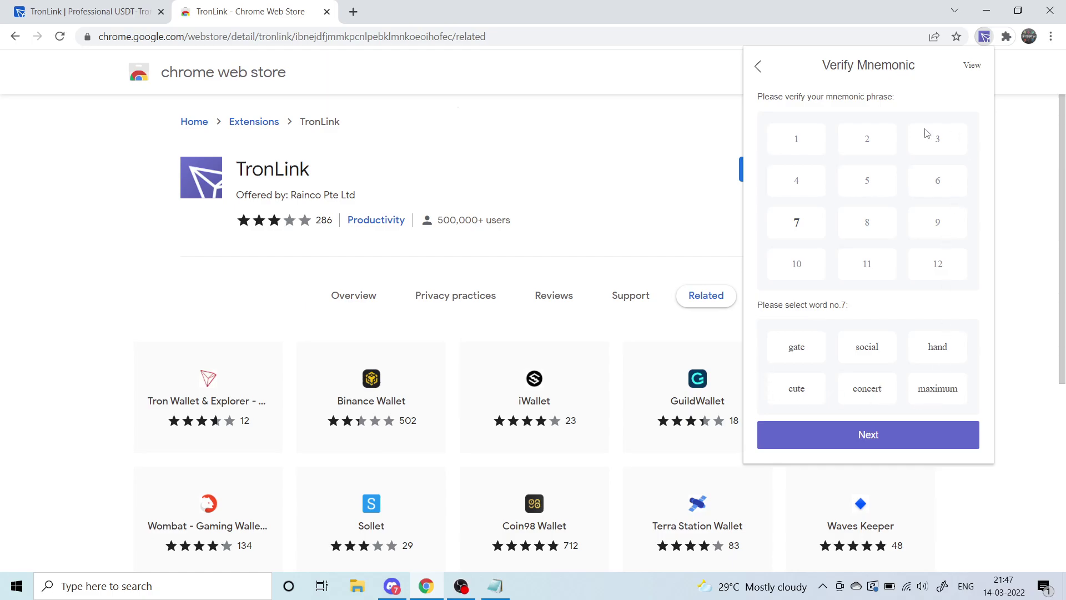
Step: Check the saved words in Notepad and pick 'social' as mnemonic word 7
left_click(799, 219)
left_click(496, 586)
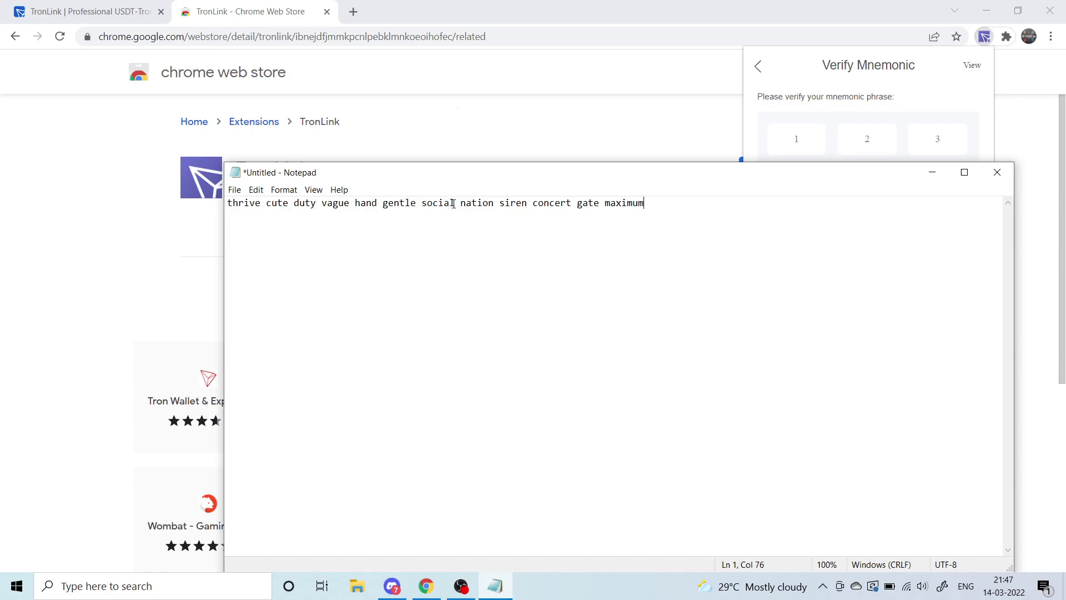
left_click(830, 78)
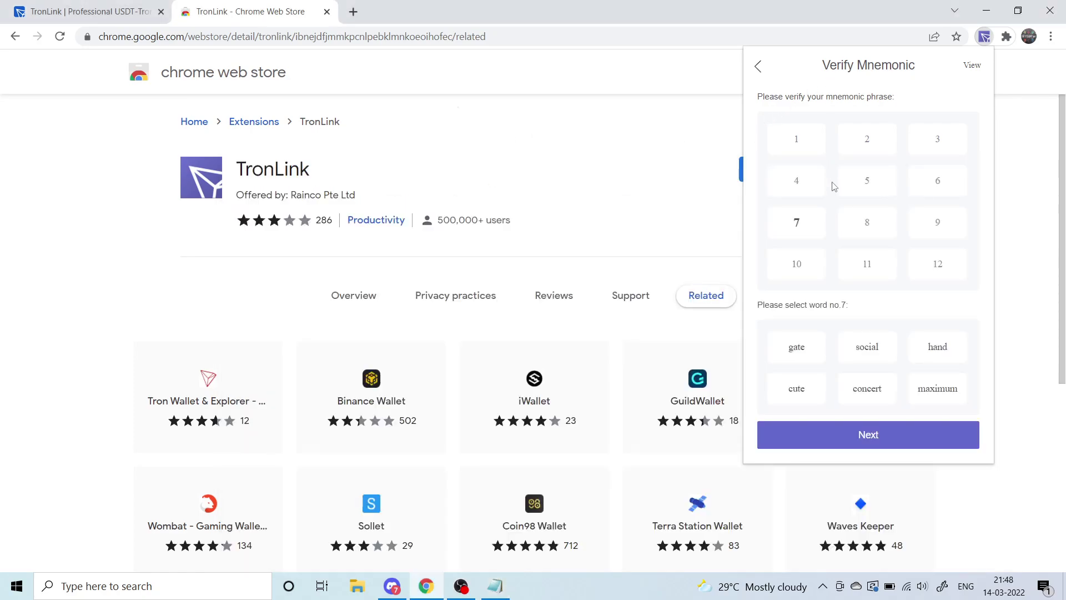
left_click(866, 346)
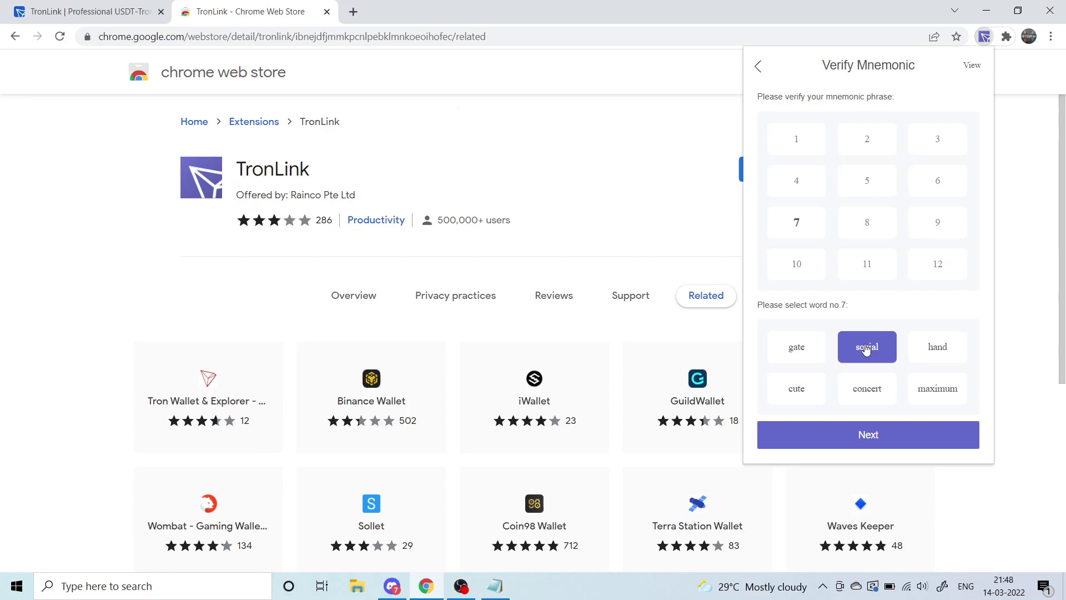
left_click(868, 437)
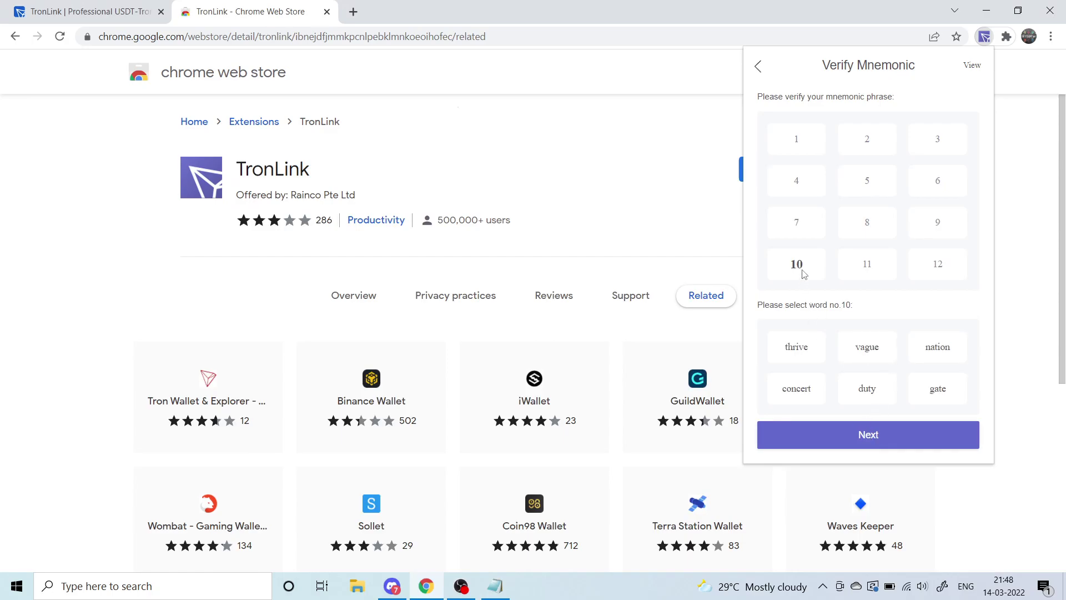
Step: Check Notepad again and pick 'concert' as mnemonic word 10
left_click(495, 586)
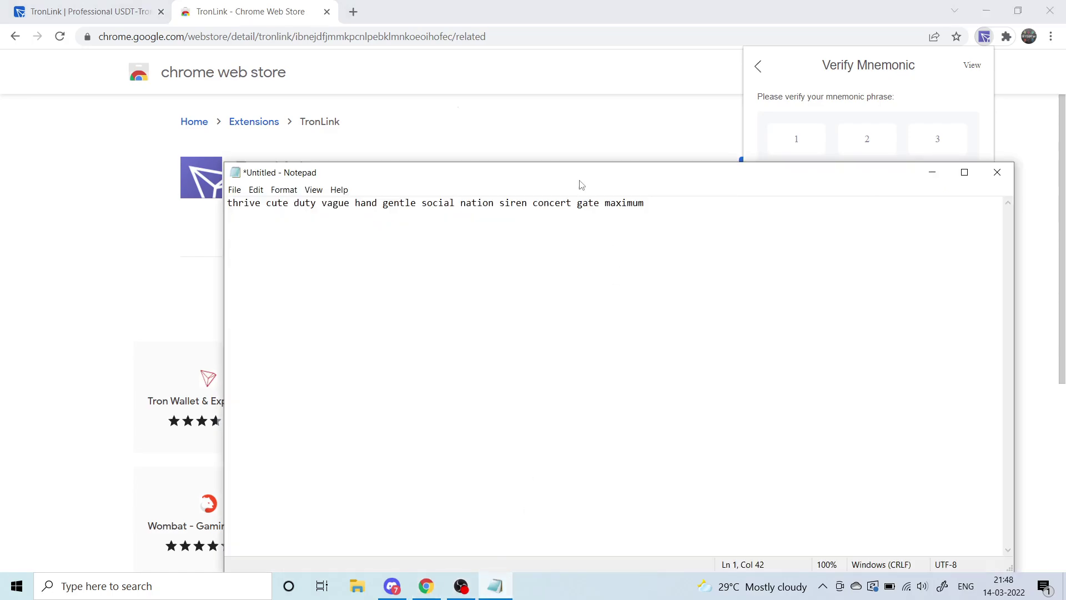
left_click(787, 85)
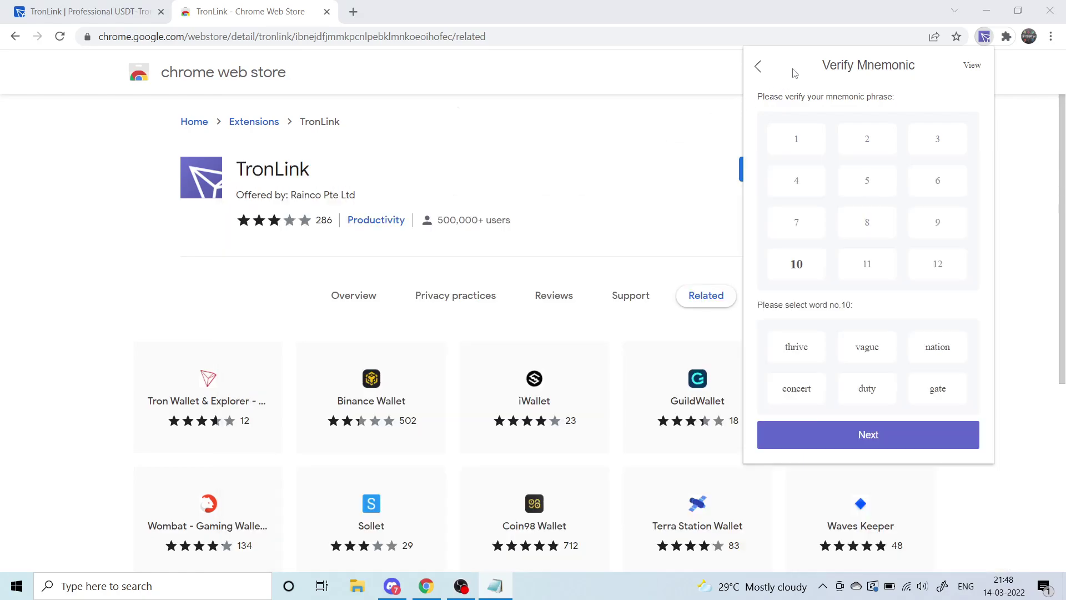
left_click(796, 388)
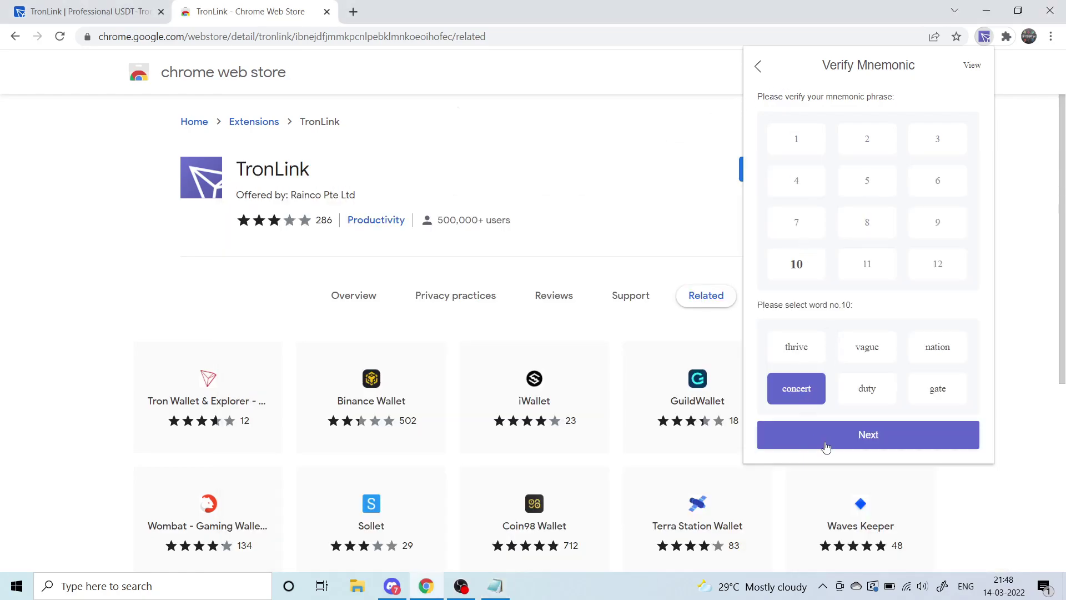
left_click(827, 440)
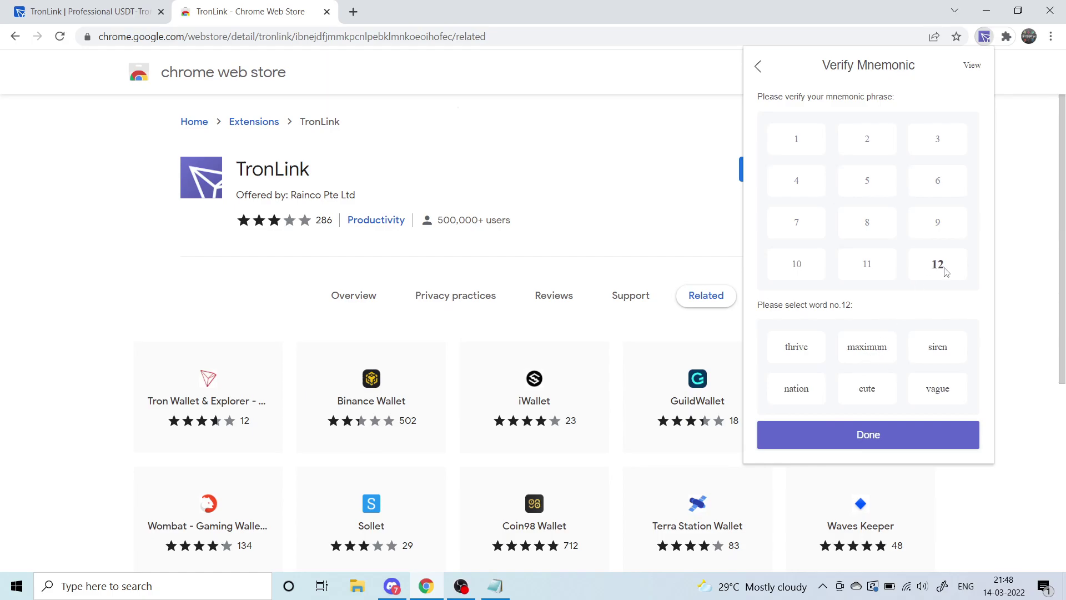
Step: Pick 'maximum' as word 12 after checking Notepad, finishing verification
left_click(497, 585)
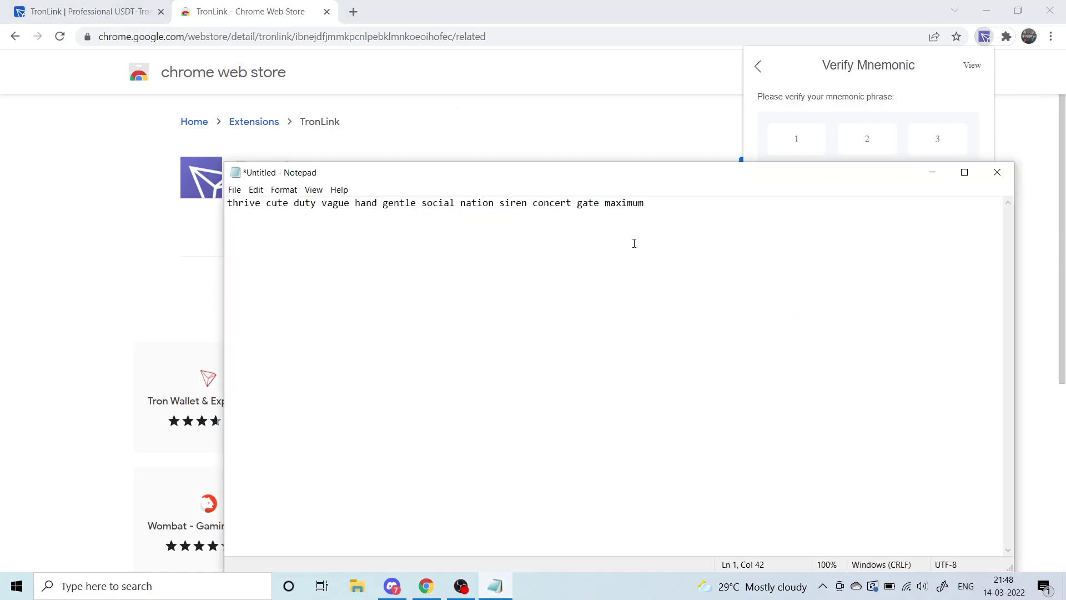
left_click(821, 108)
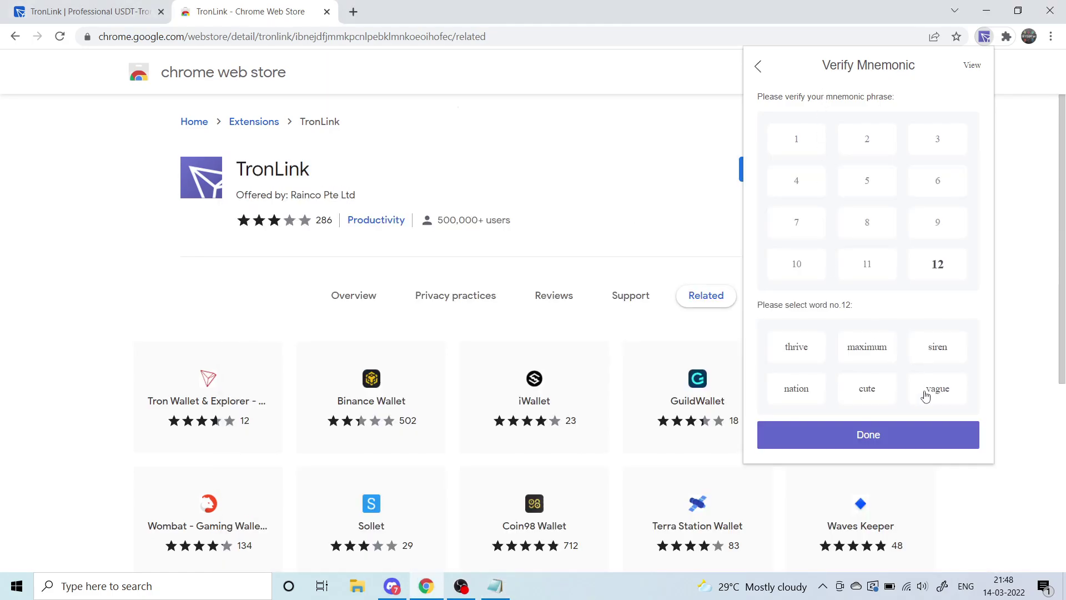
left_click(867, 346)
left_click(868, 434)
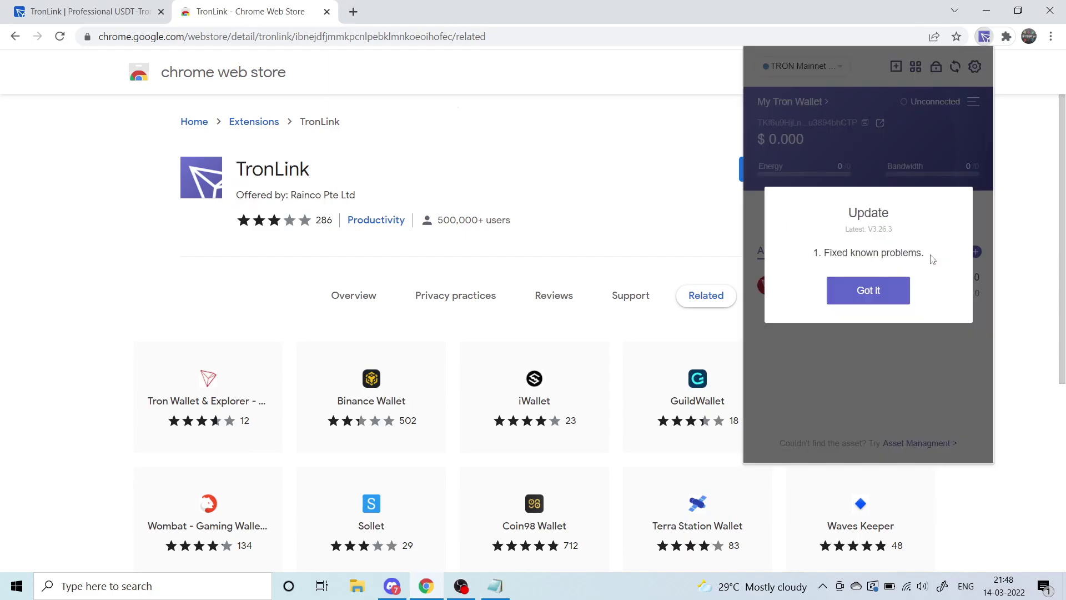
Step: Dismiss the Update notice and copy My Tron Wallet's TRON address to the clipboard
left_click(868, 290)
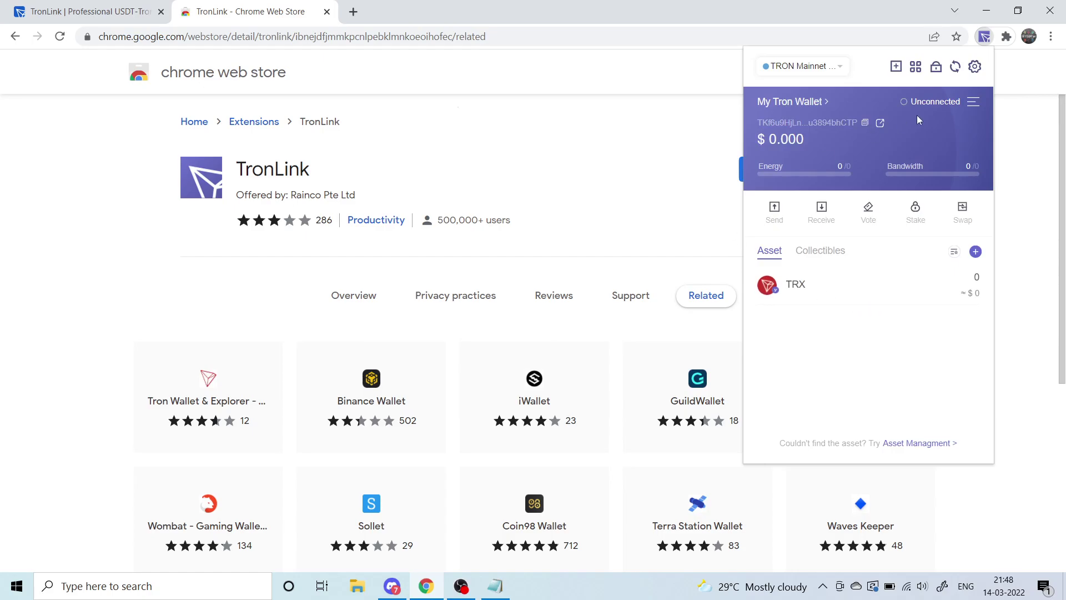
double_click(809, 123)
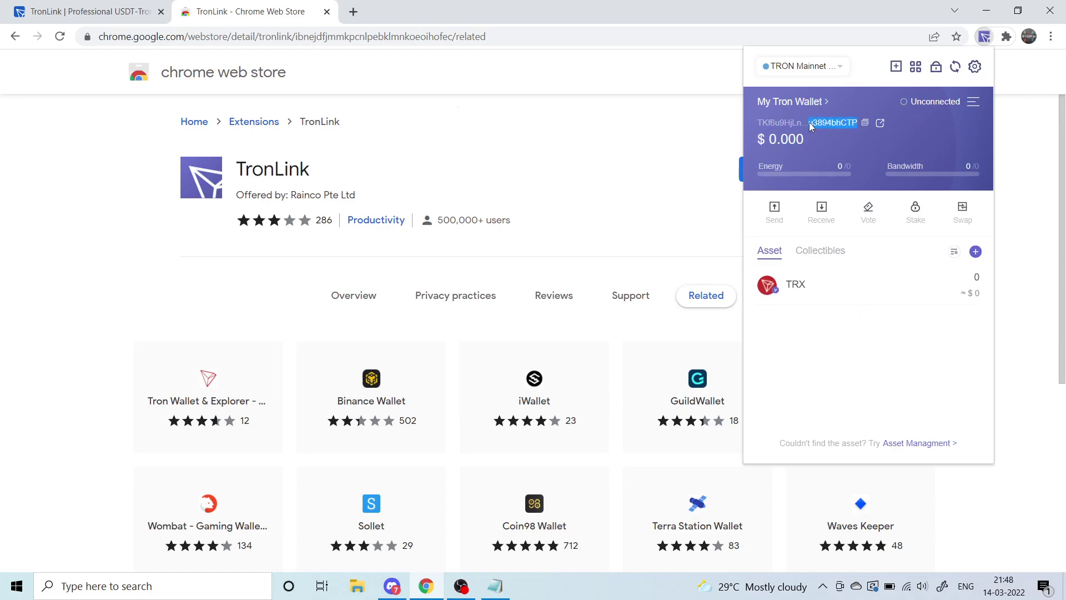
left_click(867, 123)
Step: Change the network from TRON Mainnet to TRON Nile Testnet
left_click(839, 67)
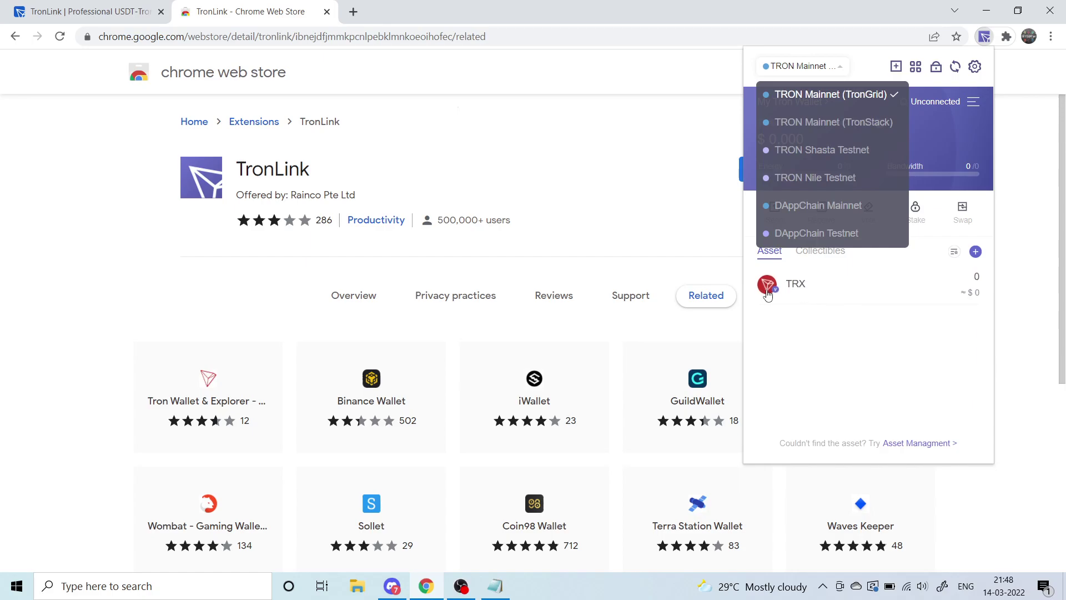
left_click(818, 182)
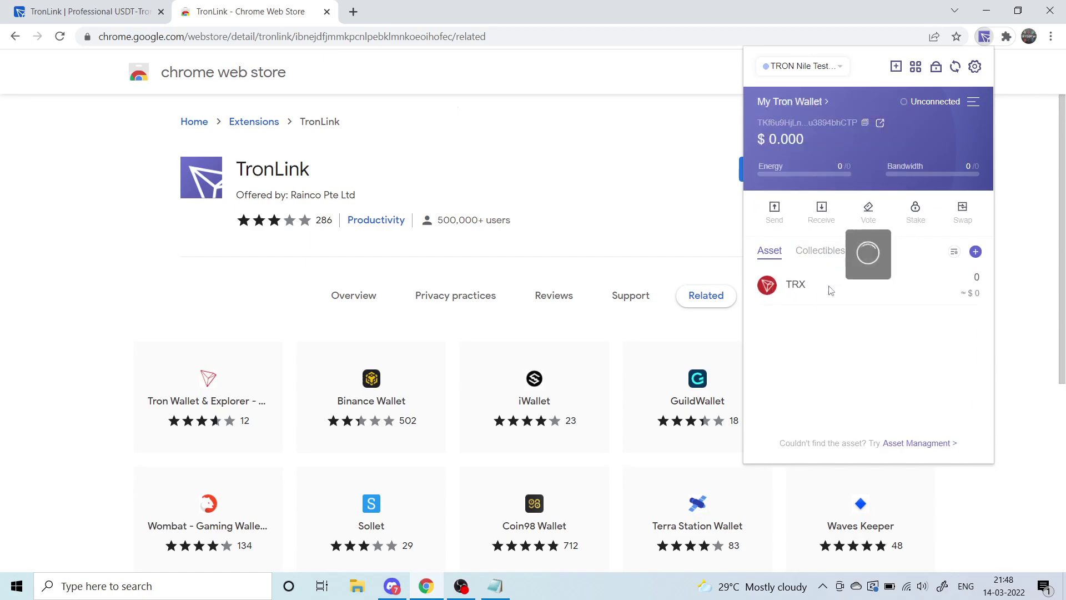